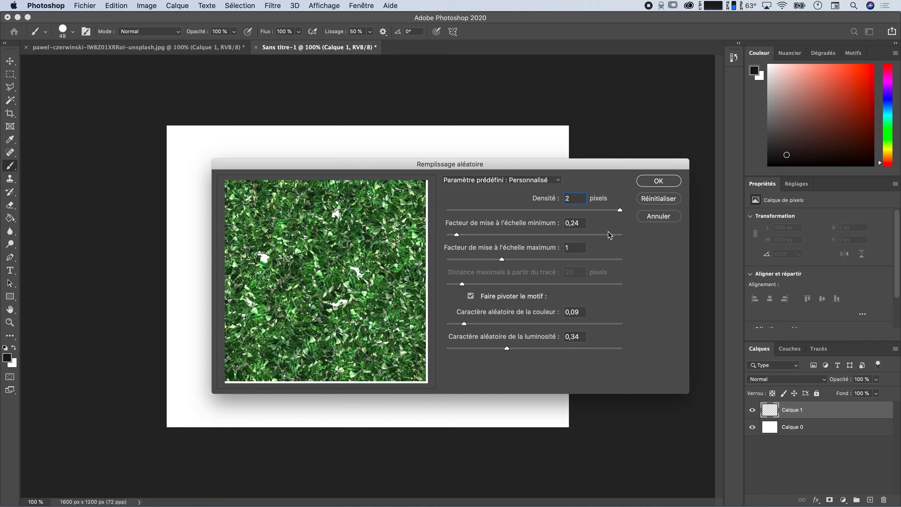
Set the random fill's density to 6.3 pixels and its minimum scale factor to 0.2.
{"action": "left_click", "coordinate": [577, 223]}
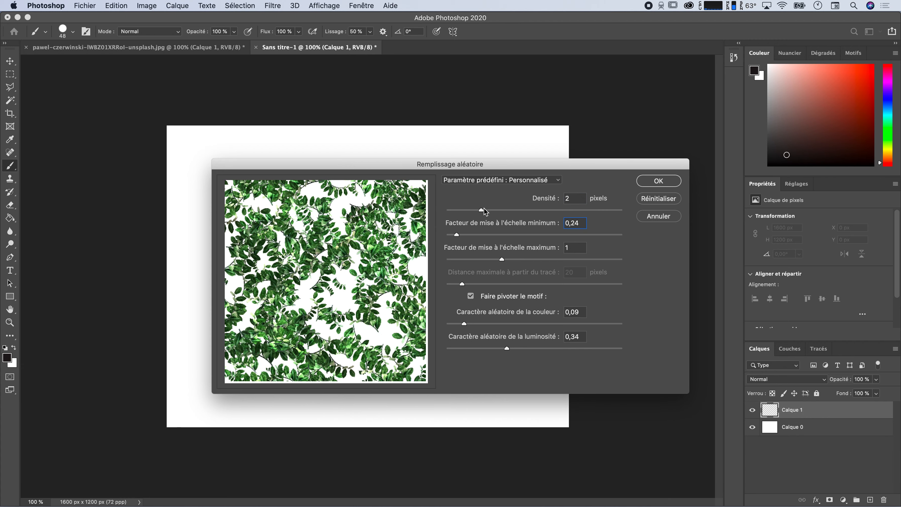
{"action": "left_click_drag", "start_coordinate": [482, 209], "coordinate": [557, 210]}
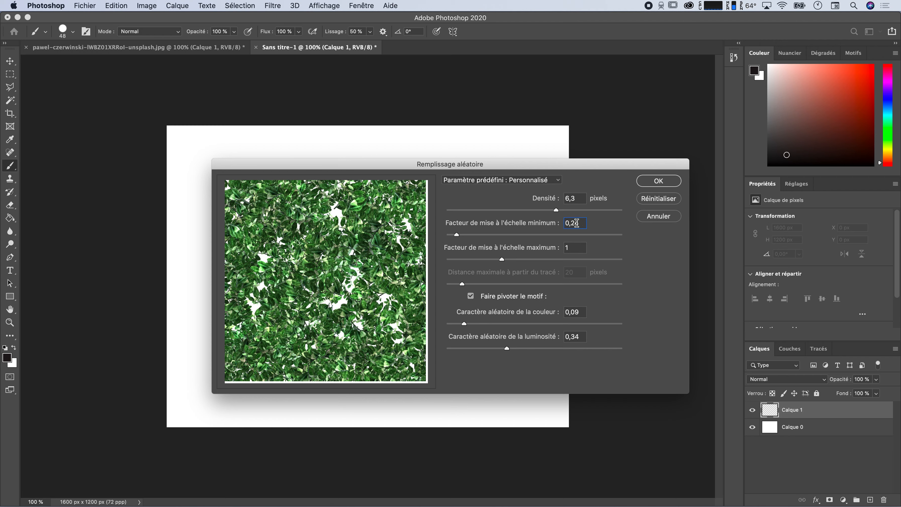
{"action": "left_click_drag", "start_coordinate": [579, 223], "coordinate": [574, 223]}
{"action": "type", "text": "0"}
{"action": "left_click", "coordinate": [580, 251]}
{"action": "left_click", "coordinate": [573, 248]}
Set the fill's colour randomness to 0.21, raise its brightness randomness slightly, and apply the random fill.
{"action": "left_click_drag", "start_coordinate": [465, 324], "coordinate": [537, 326]}
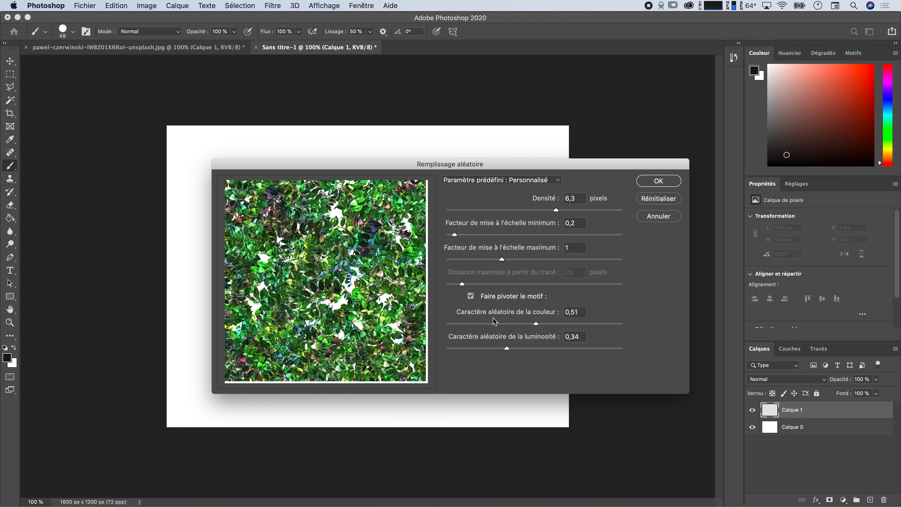
{"action": "left_click_drag", "start_coordinate": [536, 324], "coordinate": [484, 323]}
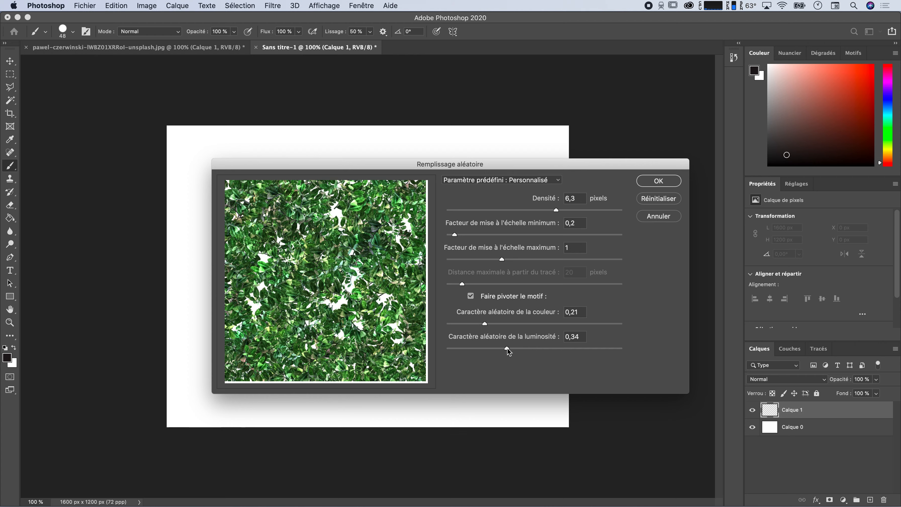
{"action": "mouse_move", "coordinate": [508, 350]}
{"action": "left_mouse_down"}
{"action": "mouse_move", "coordinate": [481, 350]}
{"action": "mouse_move", "coordinate": [515, 350]}
{"action": "left_mouse_up"}
{"action": "left_click", "coordinate": [662, 182]}
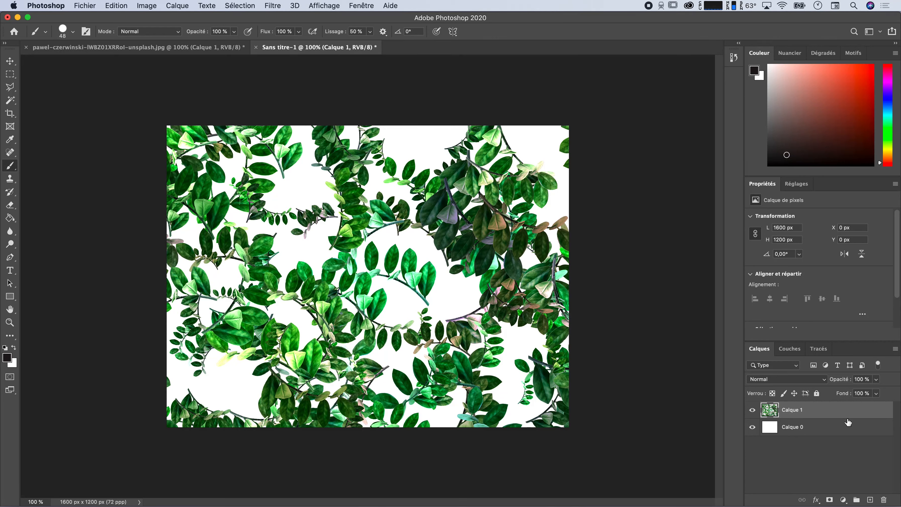
With Calque 1 hidden, fill a new layer above it with the leaf pattern using random fill, density 7.5 pixels and minimum scale factor 0.27.
{"action": "left_click", "coordinate": [870, 500]}
{"action": "left_click", "coordinate": [752, 427]}
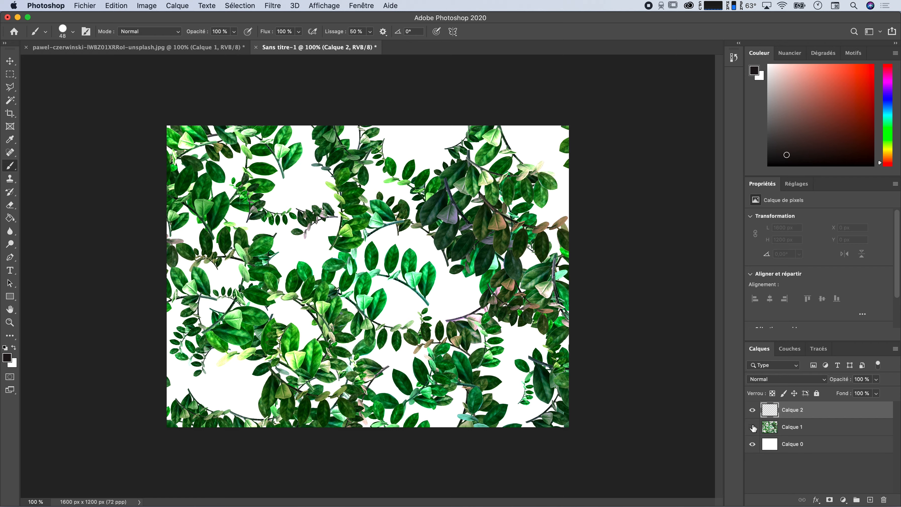
{"action": "left_click", "coordinate": [116, 5]}
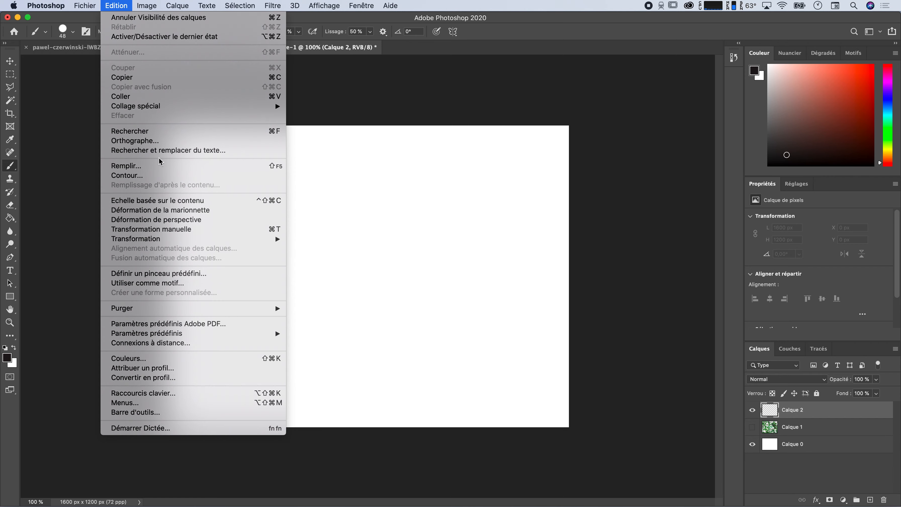
{"action": "left_click", "coordinate": [178, 169]}
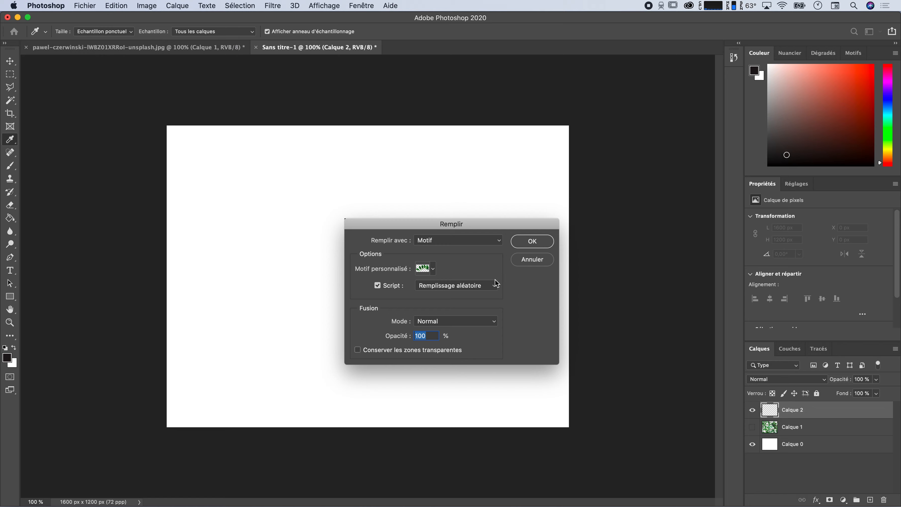
{"action": "left_click", "coordinate": [533, 241]}
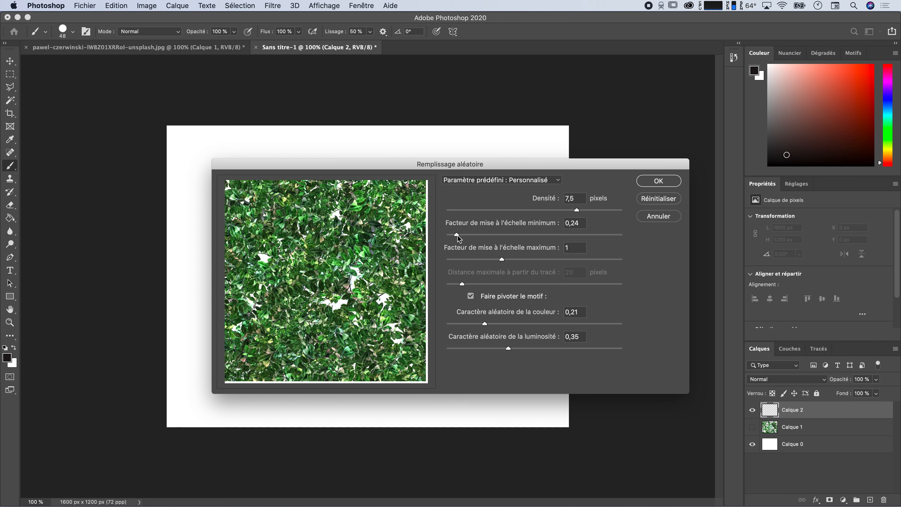
{"action": "left_click_drag", "start_coordinate": [458, 235], "coordinate": [459, 236]}
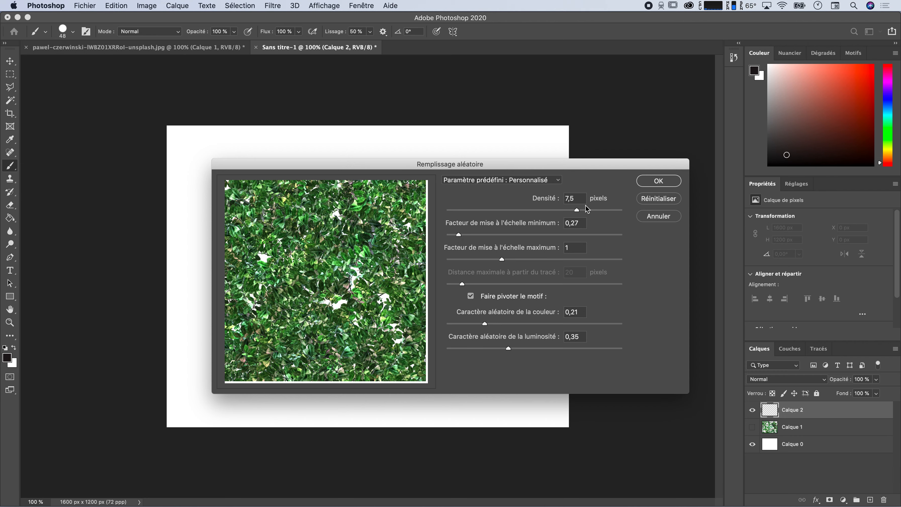
{"action": "left_click", "coordinate": [659, 180]}
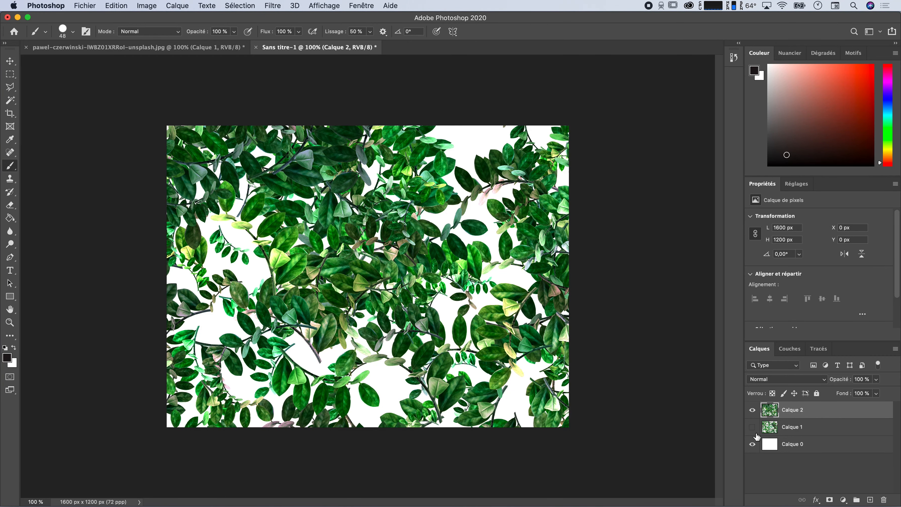
Compare the two leaf fills by switching Calque 1 and Calque 2 on and off, leaving both layers shown.
{"action": "left_click", "coordinate": [753, 427]}
{"action": "left_click", "coordinate": [753, 411]}
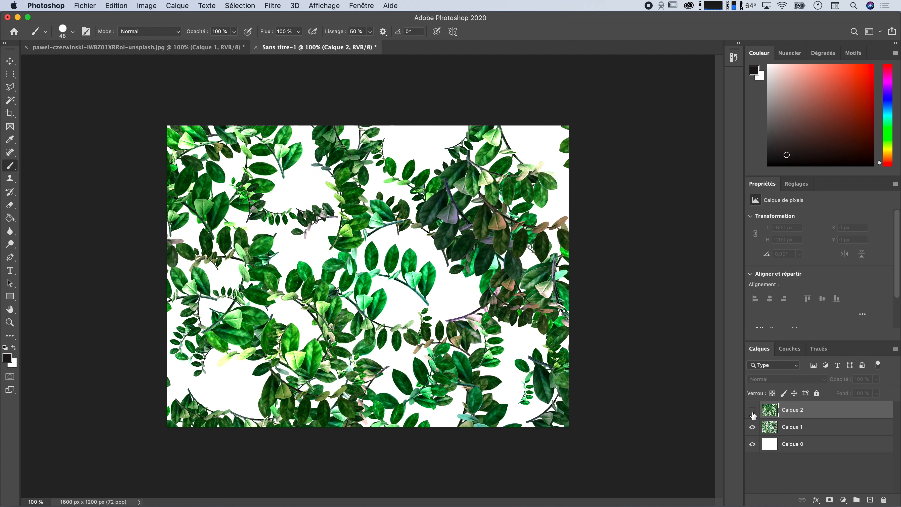
{"action": "left_click", "coordinate": [752, 427]}
{"action": "left_click", "coordinate": [753, 410]}
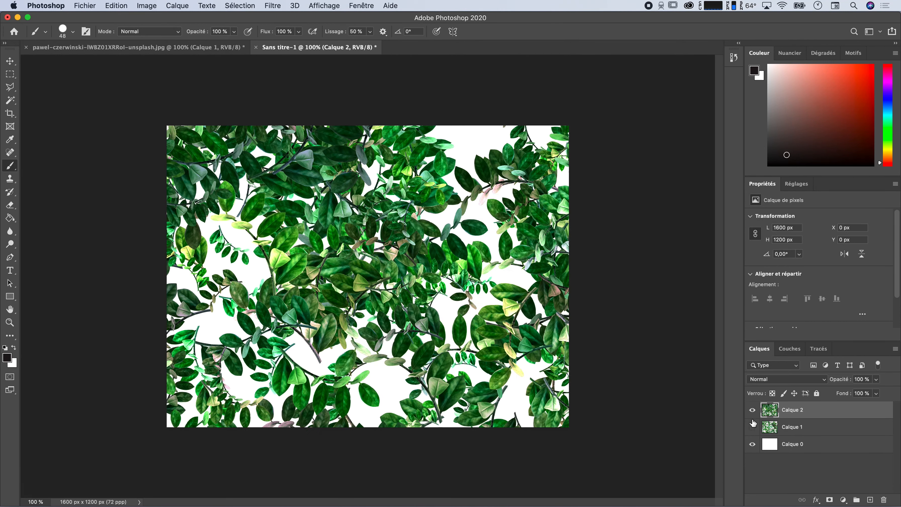
{"action": "left_click", "coordinate": [752, 427]}
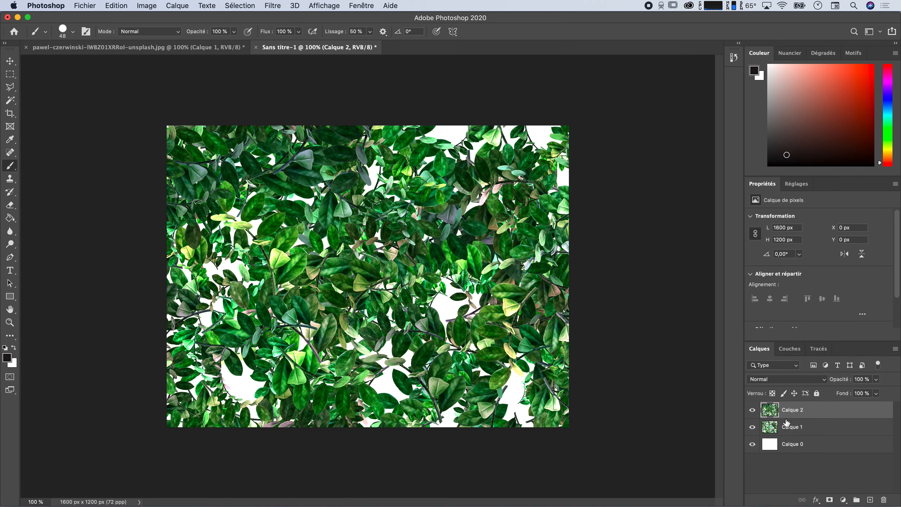
{"action": "left_click", "coordinate": [752, 411]}
{"action": "left_click", "coordinate": [803, 427]}
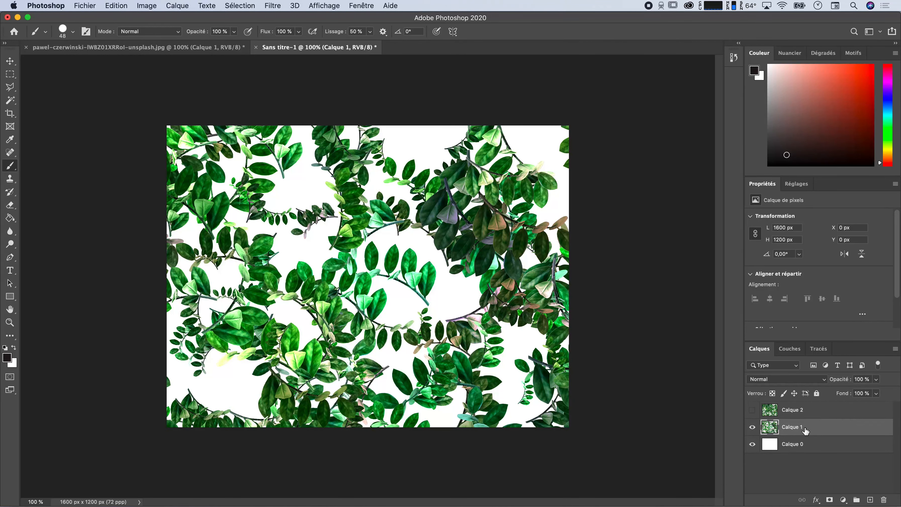
{"action": "left_click", "coordinate": [753, 411]}
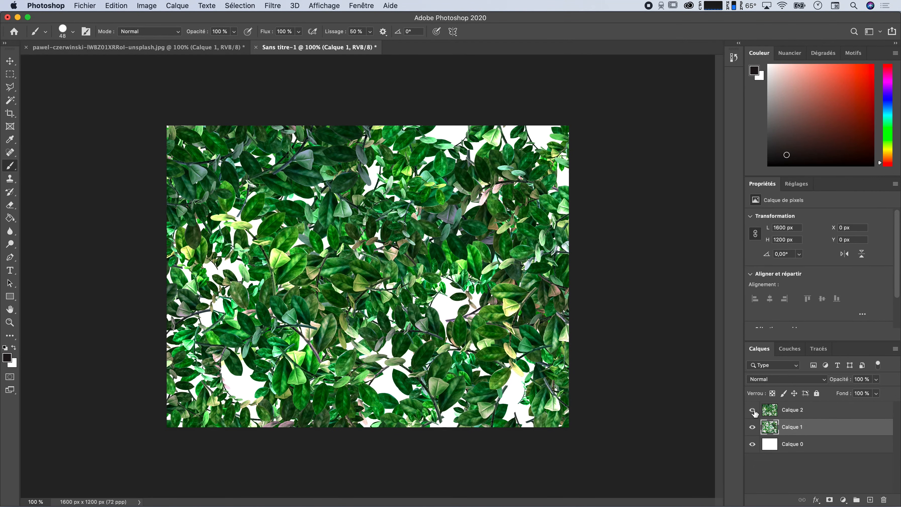
{"action": "left_click", "coordinate": [811, 412]}
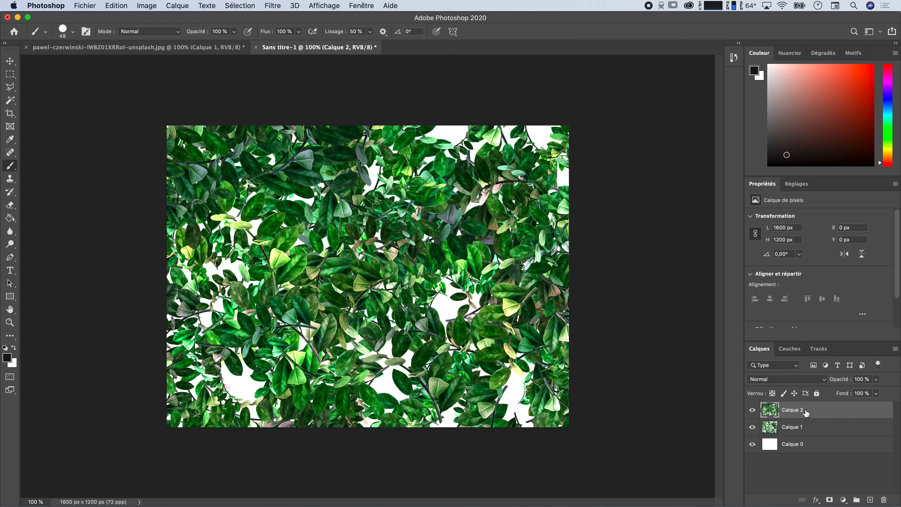
Add a drop shadow to Calque 1 with its blend mode set to Normal.
{"action": "left_click", "coordinate": [812, 429]}
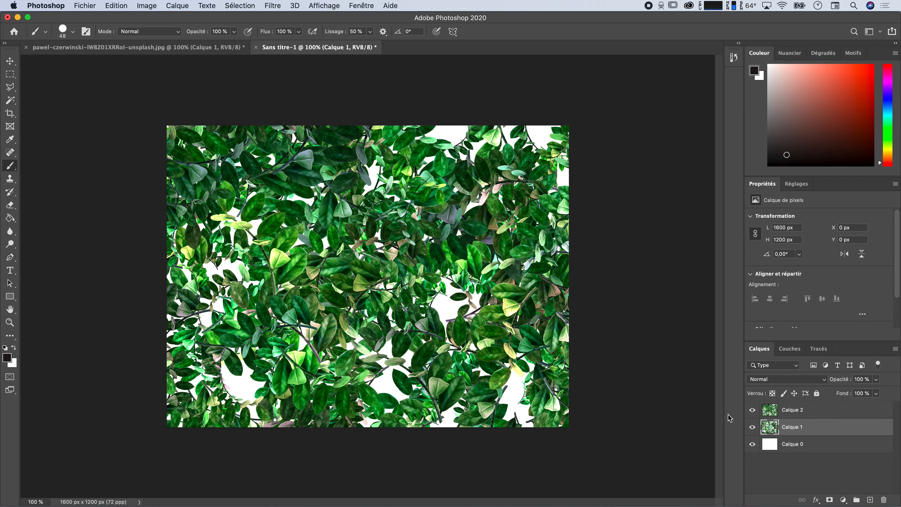
{"action": "double_click", "coordinate": [832, 430]}
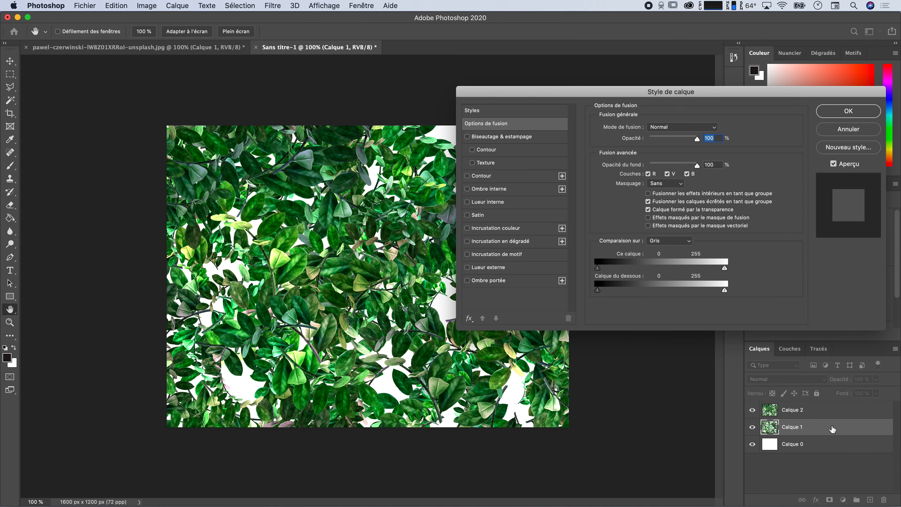
{"action": "left_click", "coordinate": [467, 280]}
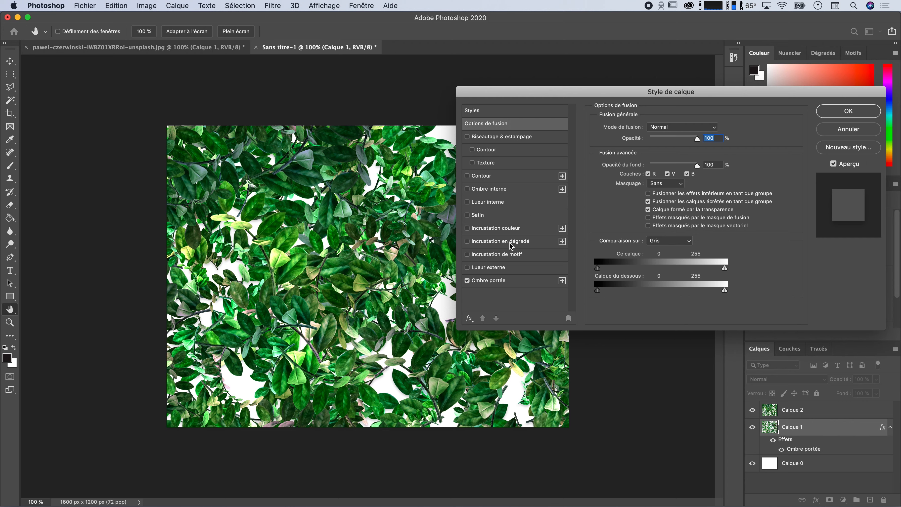
{"action": "left_click", "coordinate": [513, 280]}
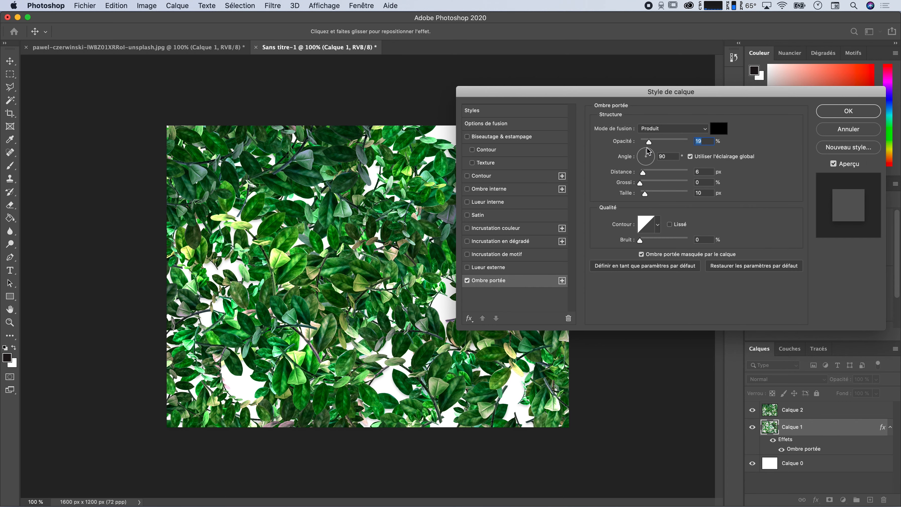
{"action": "left_click", "coordinate": [660, 128]}
{"action": "left_click", "coordinate": [672, 100]}
Set the Calque 1 drop shadow to angle 127°, distance 13 px and opacity 46%, and apply the layer style.
{"action": "left_click_drag", "start_coordinate": [534, 96], "coordinate": [585, 27]}
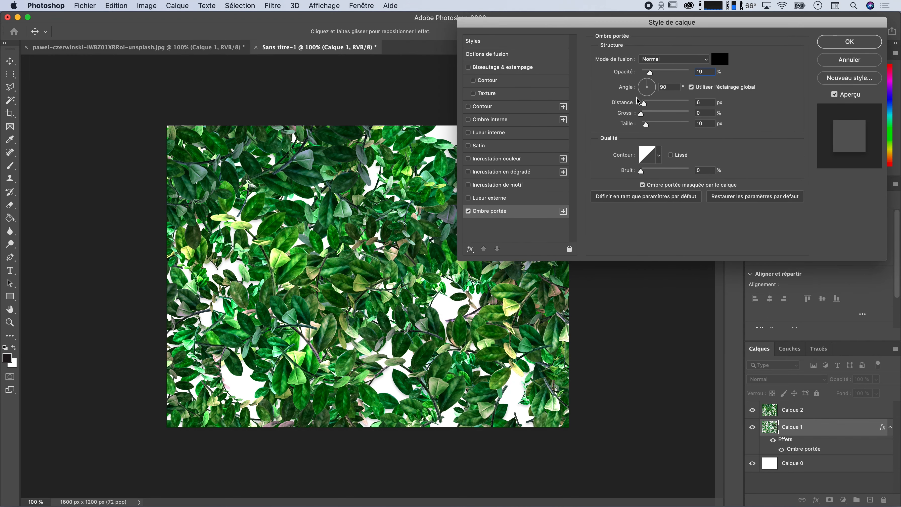
{"action": "left_click_drag", "start_coordinate": [645, 79], "coordinate": [649, 105]}
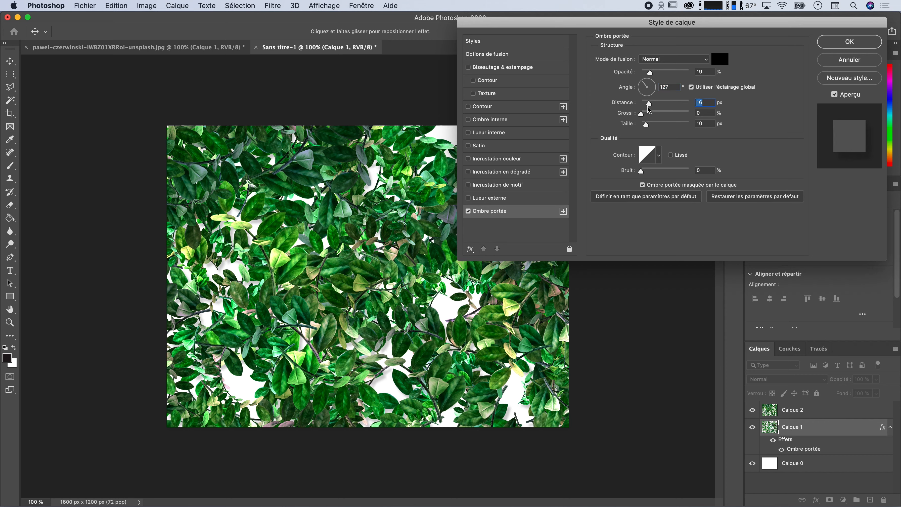
{"action": "left_click_drag", "start_coordinate": [650, 105], "coordinate": [648, 104]}
{"action": "left_click_drag", "start_coordinate": [649, 72], "coordinate": [662, 72]}
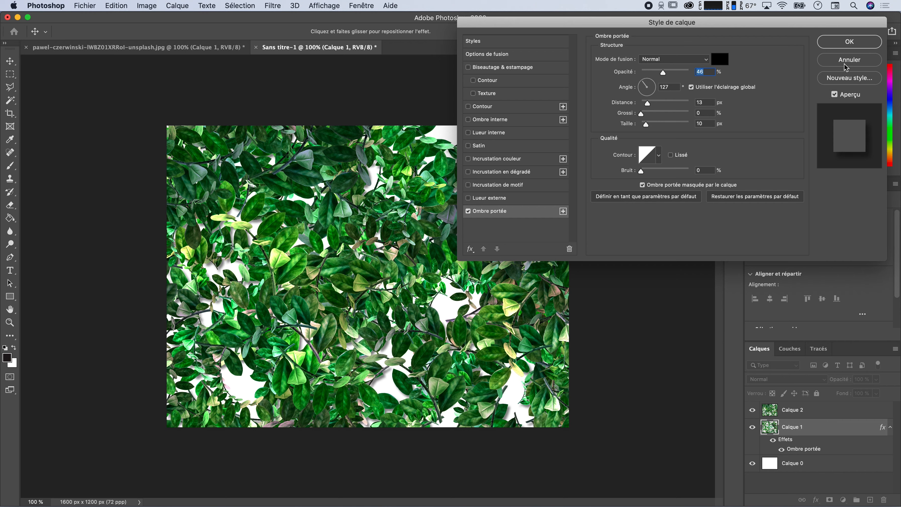
{"action": "left_click", "coordinate": [846, 46]}
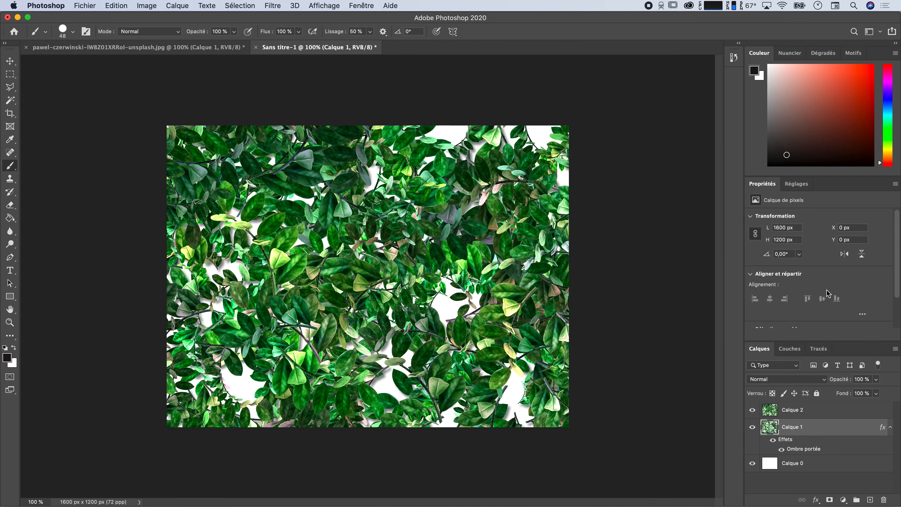
Add a drop shadow to Calque 2 with a distance of 5 px and apply the layer style.
{"action": "double_click", "coordinate": [823, 412]}
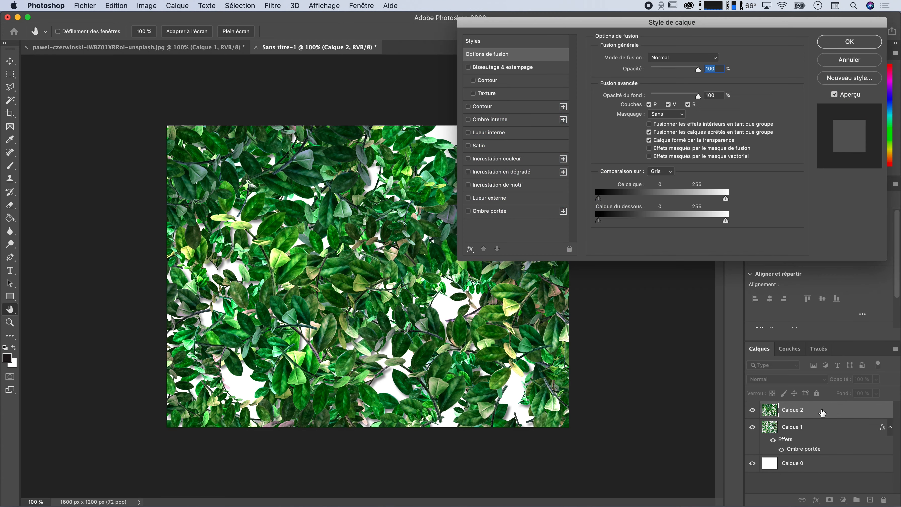
{"action": "left_click", "coordinate": [495, 213]}
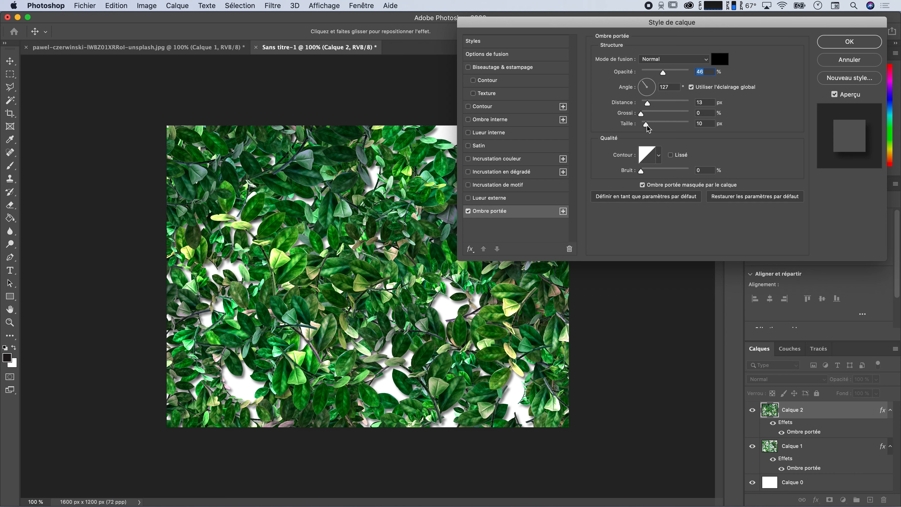
{"action": "left_click_drag", "start_coordinate": [647, 104], "coordinate": [644, 106]}
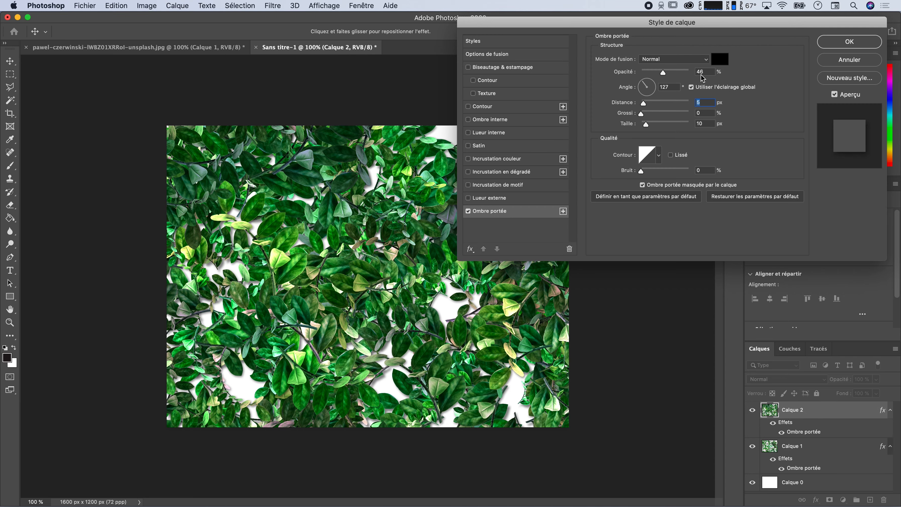
{"action": "left_click", "coordinate": [849, 42]}
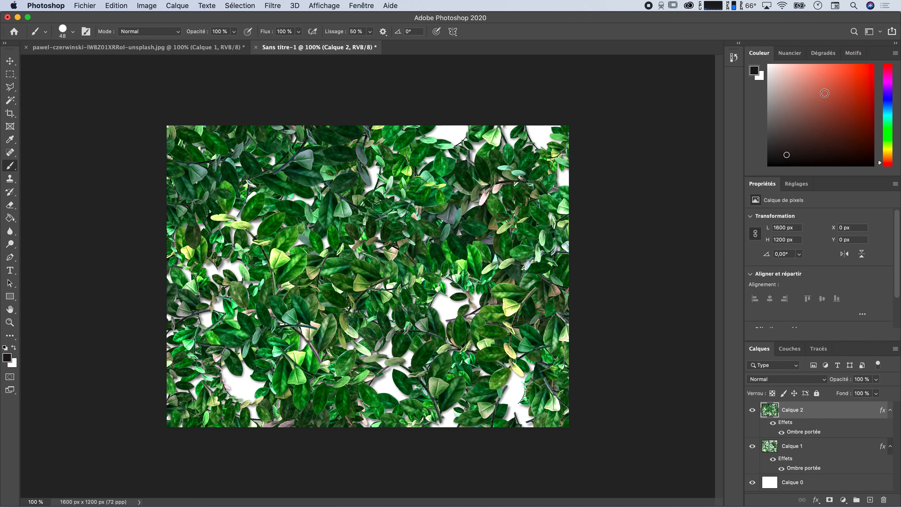